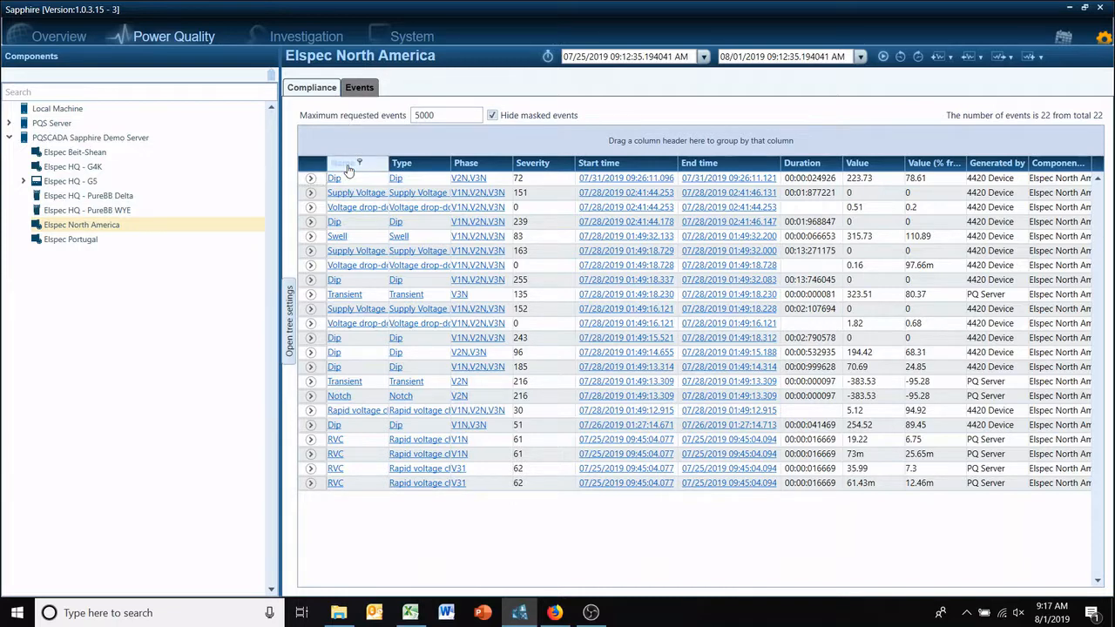
Step: Group the Events table by Name and briefly expand the Dip group, leaving it collapsed
drag(347, 168, 345, 146)
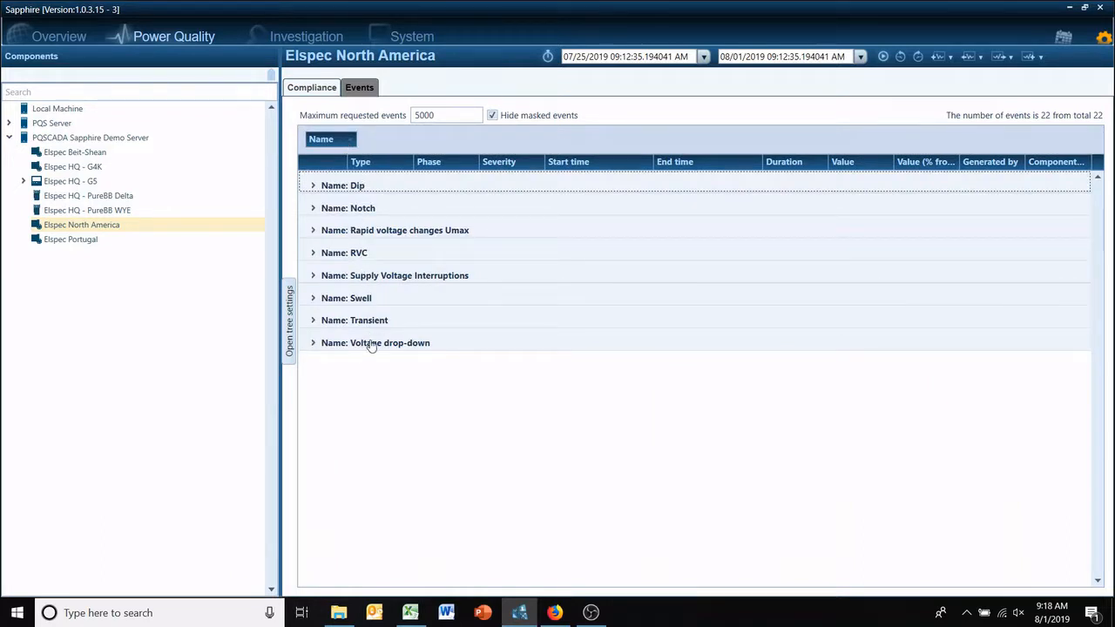
click(313, 186)
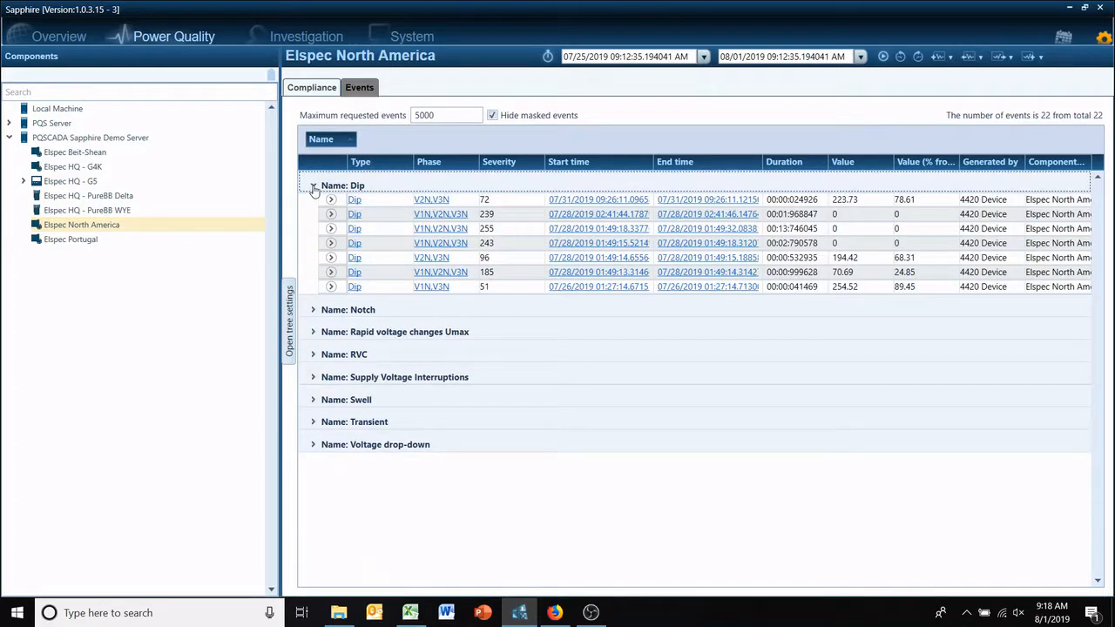
click(314, 186)
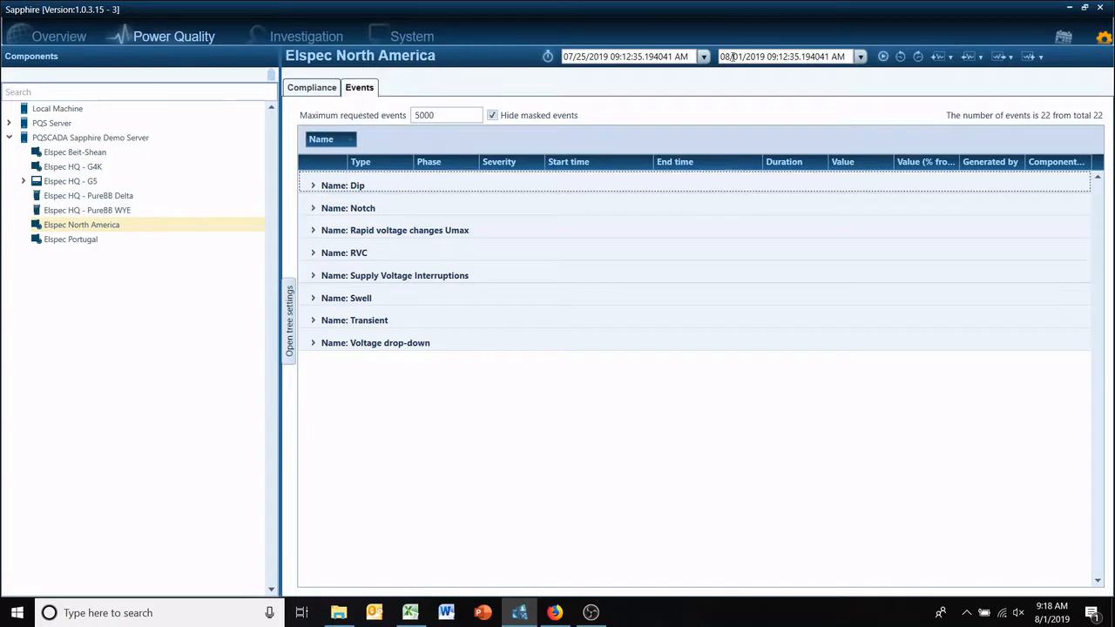
Step: Add Generated by as a second grouping and expand Dip, Notch and the PQ Server subgroup
drag(983, 170, 384, 147)
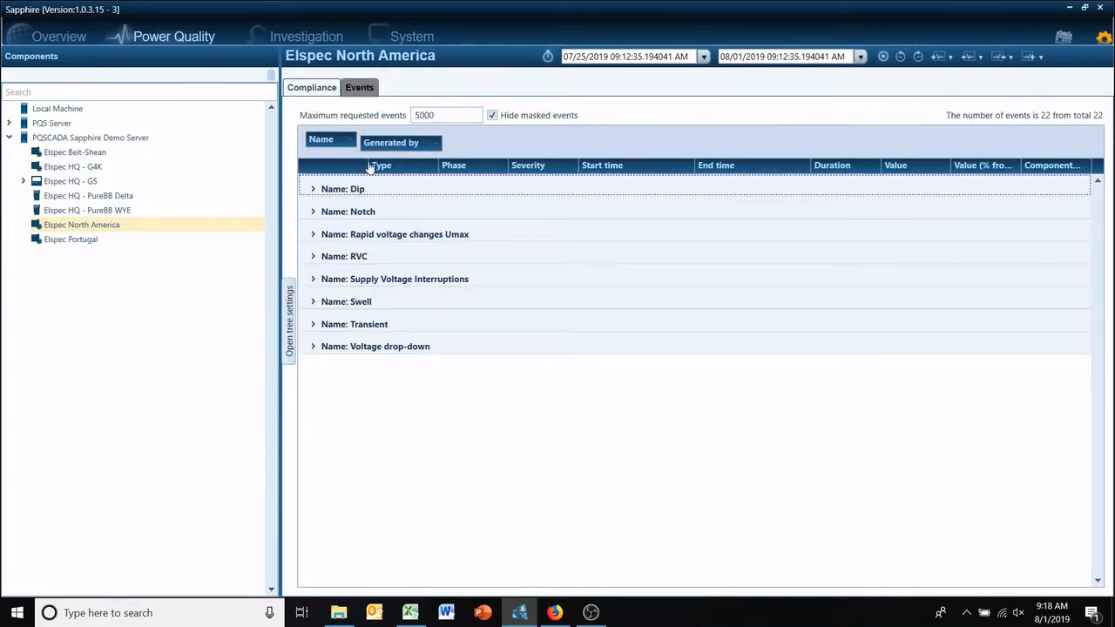
click(312, 189)
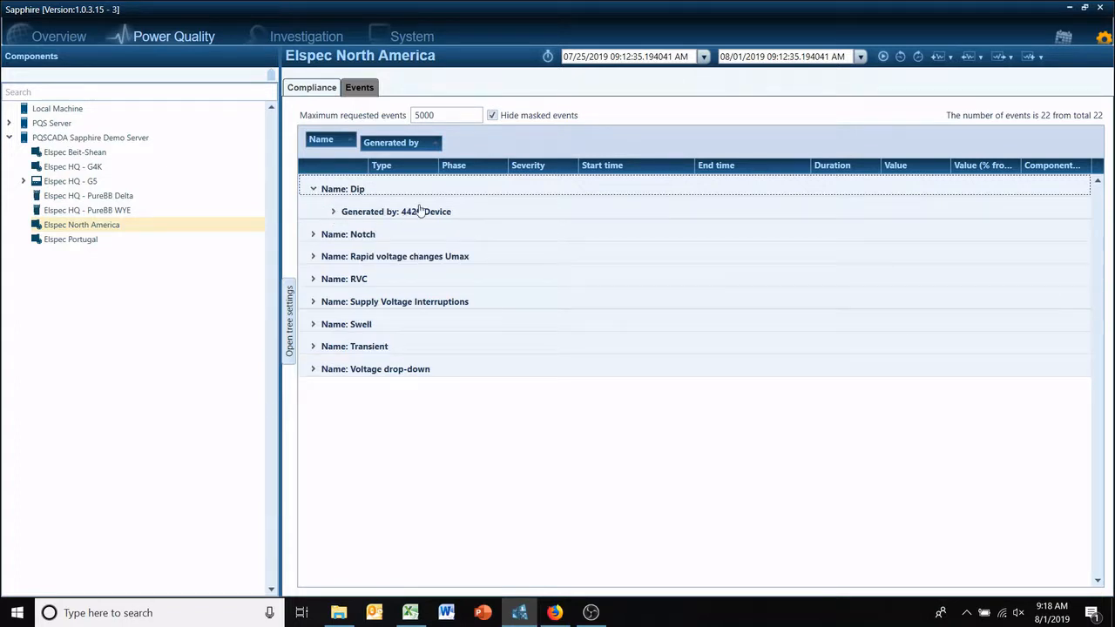
click(314, 234)
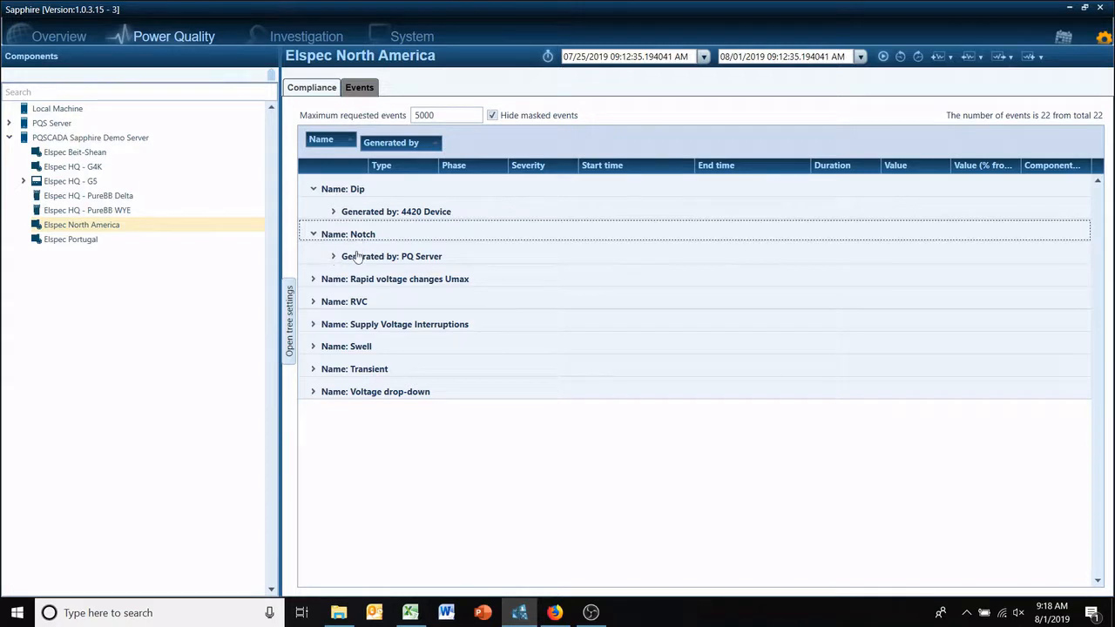
click(332, 256)
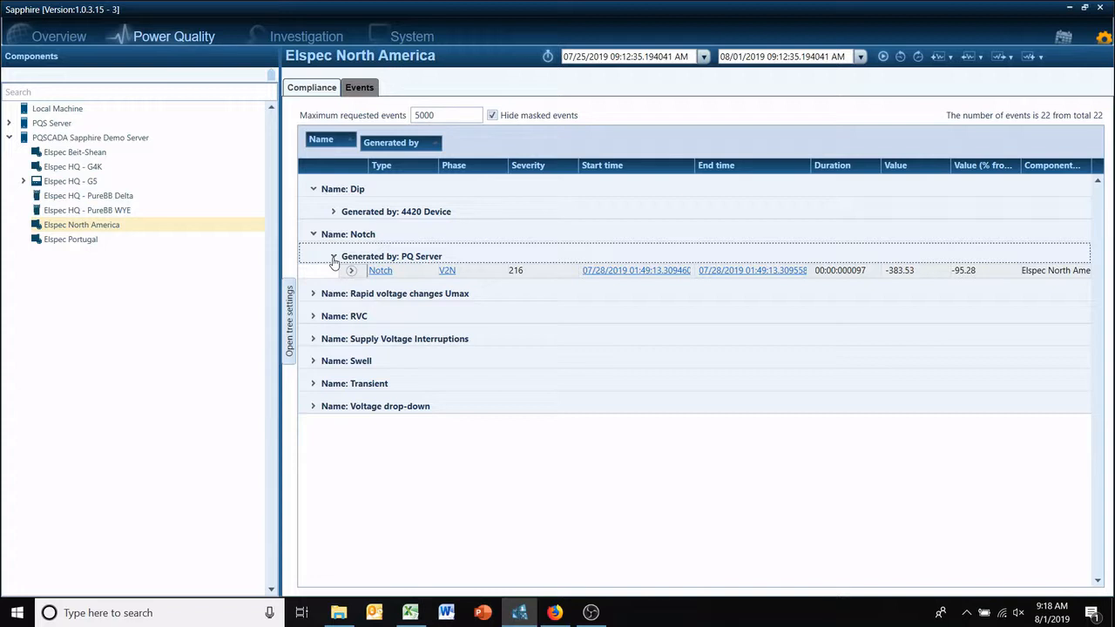
Step: Remove the Generated by and Name groupings so all 22 events list flat
right_click(391, 148)
click(409, 236)
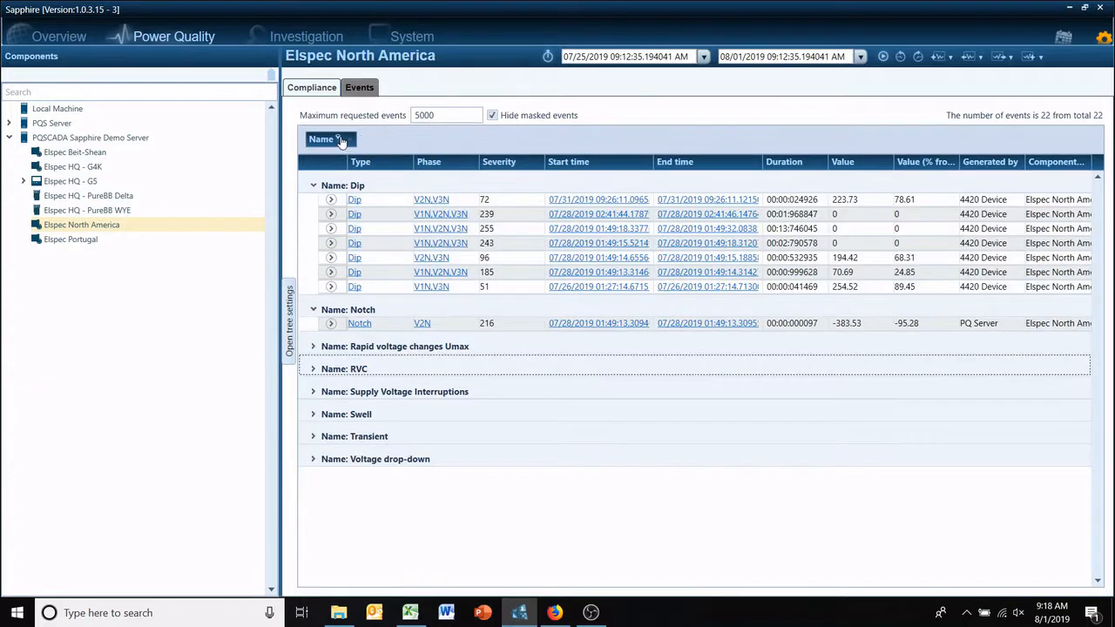
right_click(340, 143)
click(379, 232)
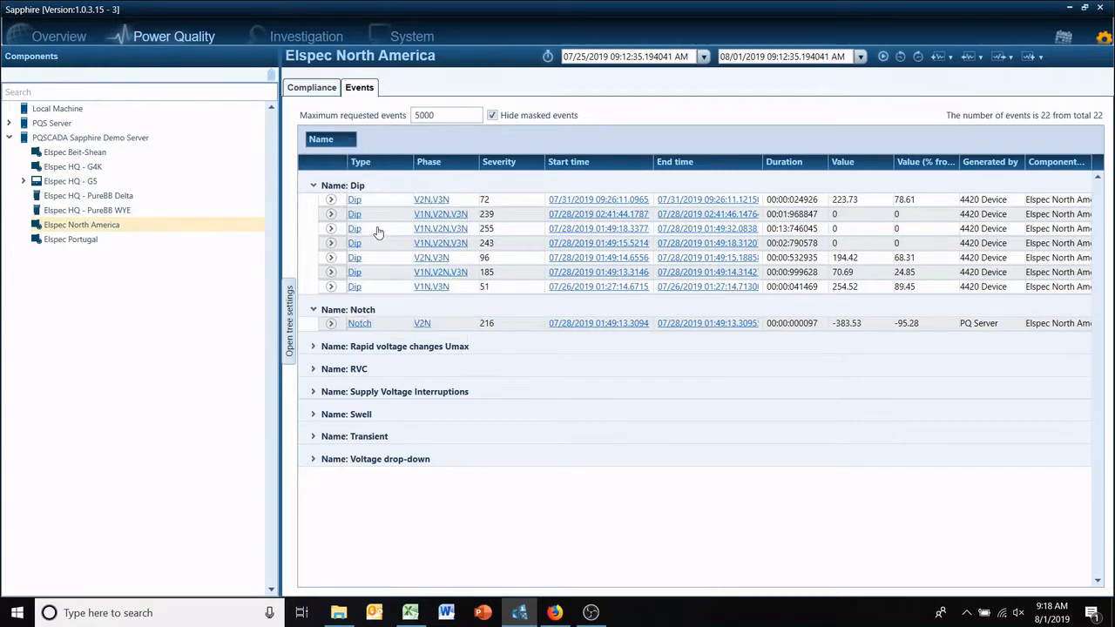